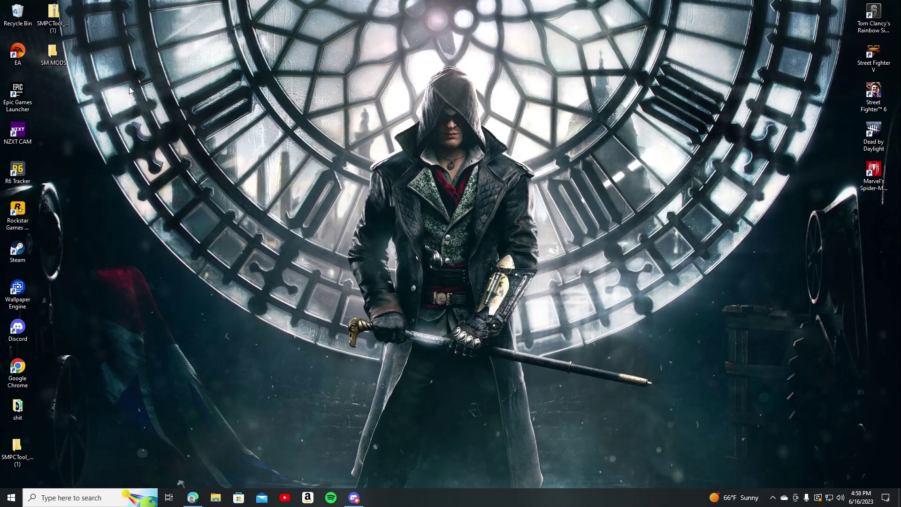
- Move the SM MODS folder out of the top-left icon column to an empty desktop spot
drag(57, 54, 131, 149)
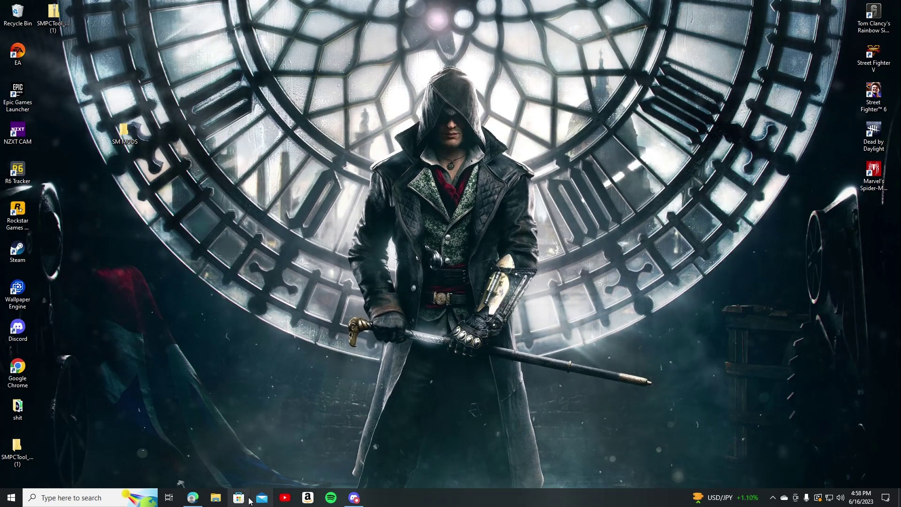
- In Edge, dismiss the video ad, confirm Site Preferences Content Blocking allows adult content, and return home
click(193, 497)
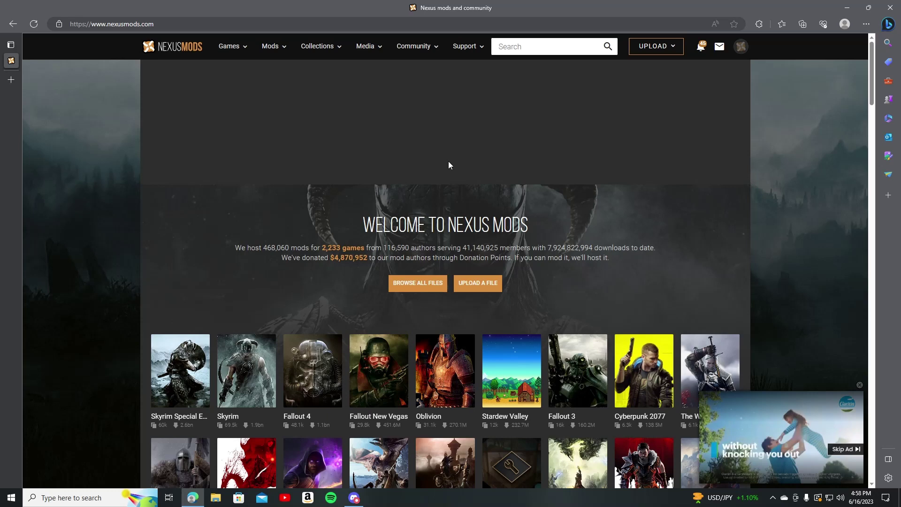
click(860, 385)
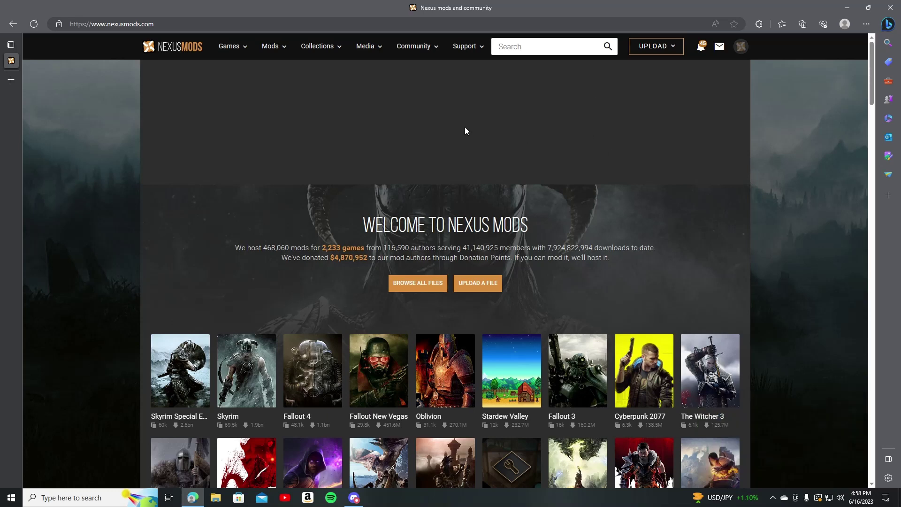
click(733, 51)
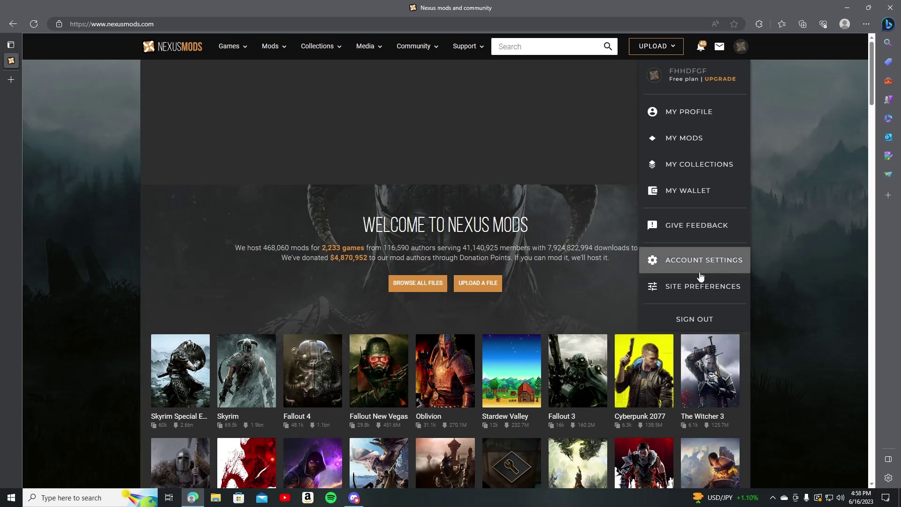
click(695, 291)
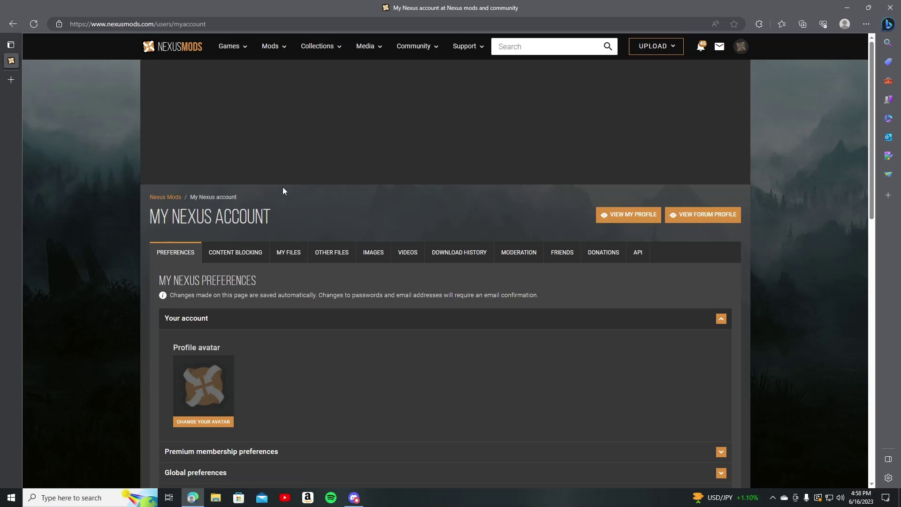
click(242, 254)
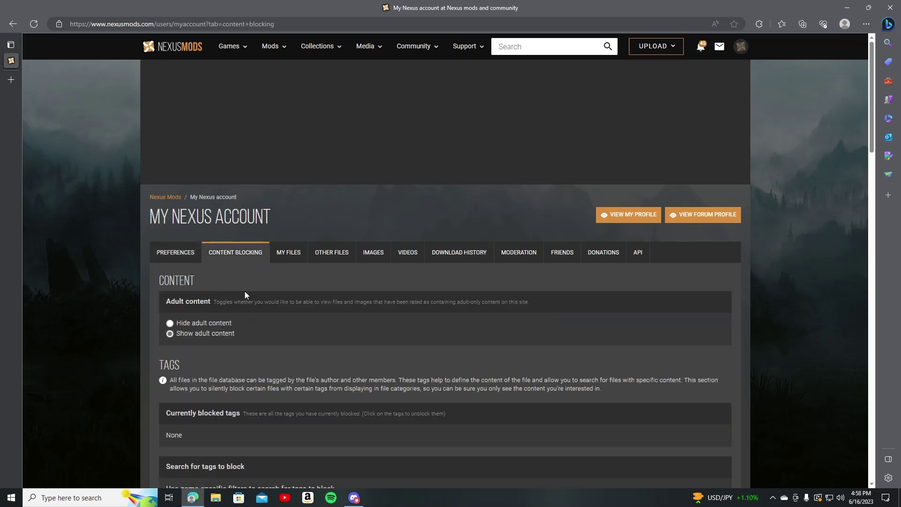
click(179, 49)
- Search 'adding suit tool', open Adding Suits to New Slots Tool, and enlarge its suit-menu screenshot
click(550, 45)
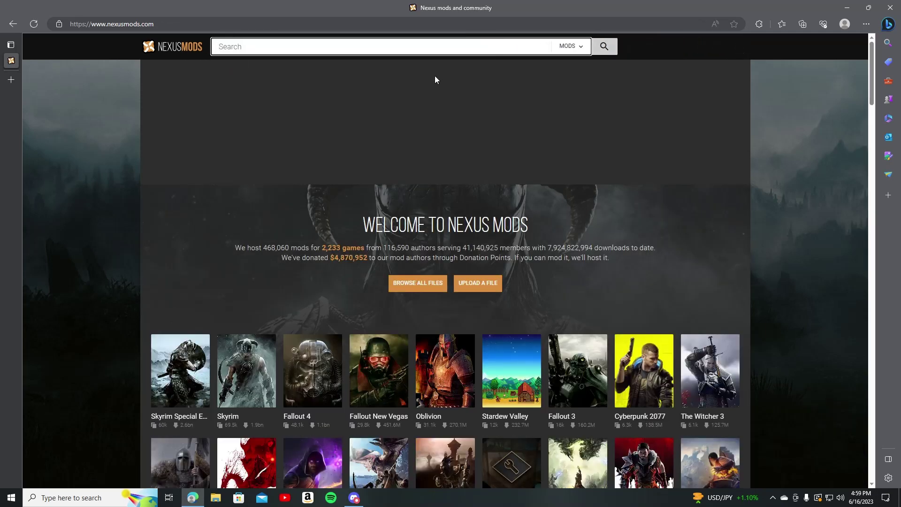
text(a)
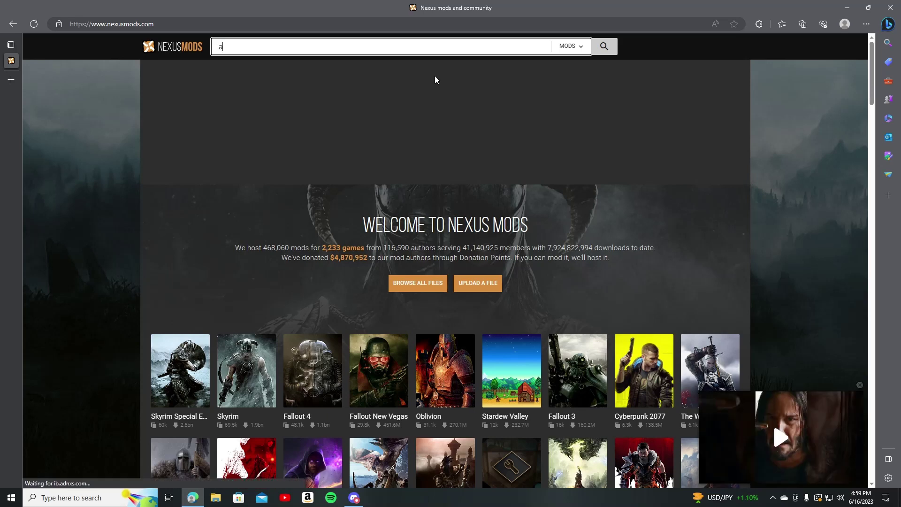
text(dding suit tool)
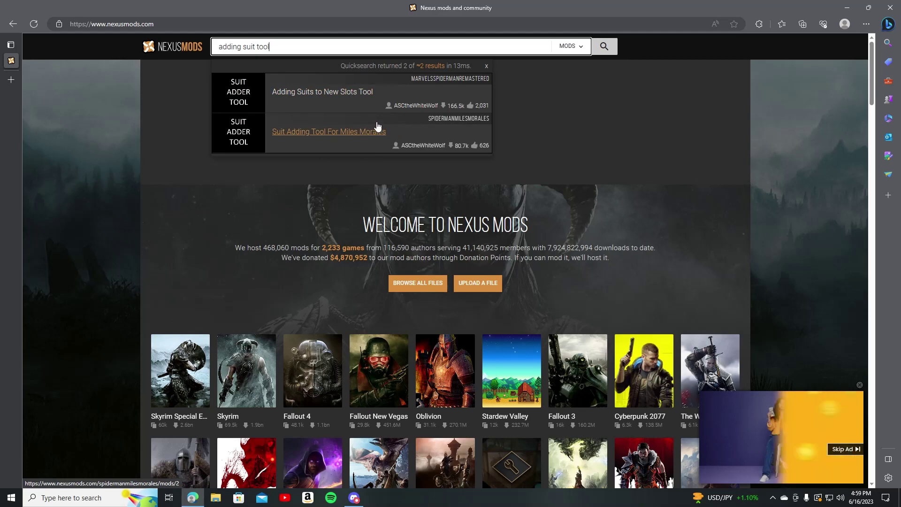
click(330, 94)
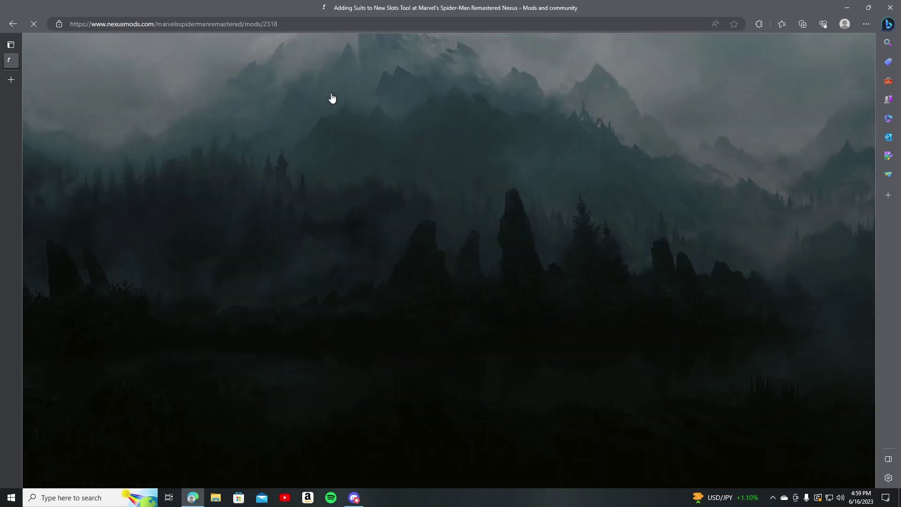
scroll(452, 214, down, 1)
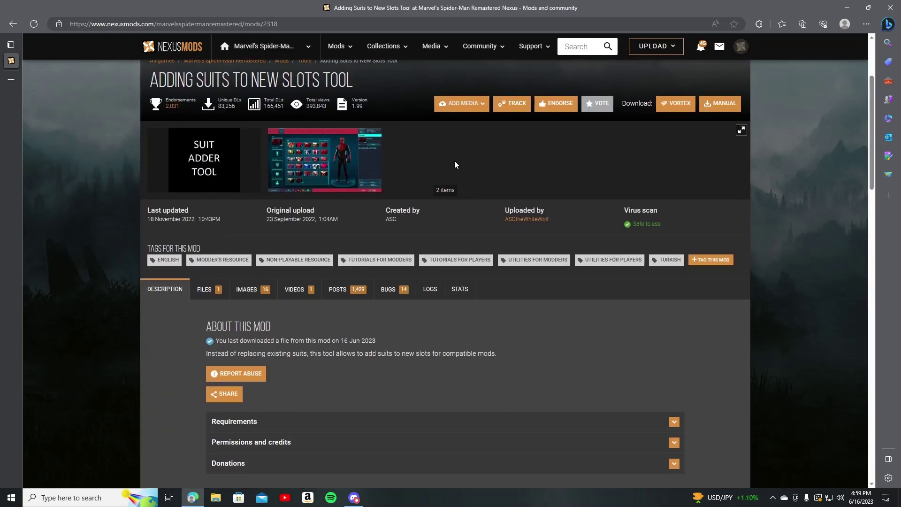
click(325, 156)
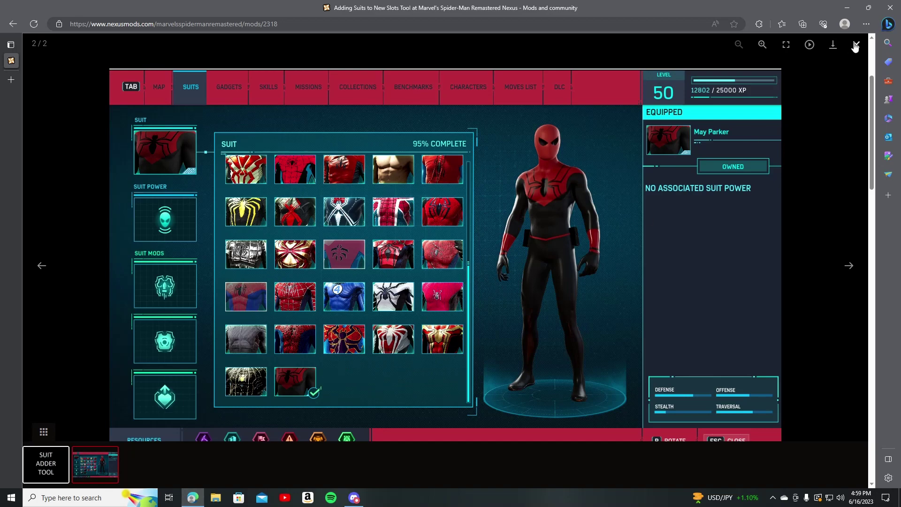
- Close the screenshot and check the .NET Desktop Runtime requirement under Requirements
click(856, 45)
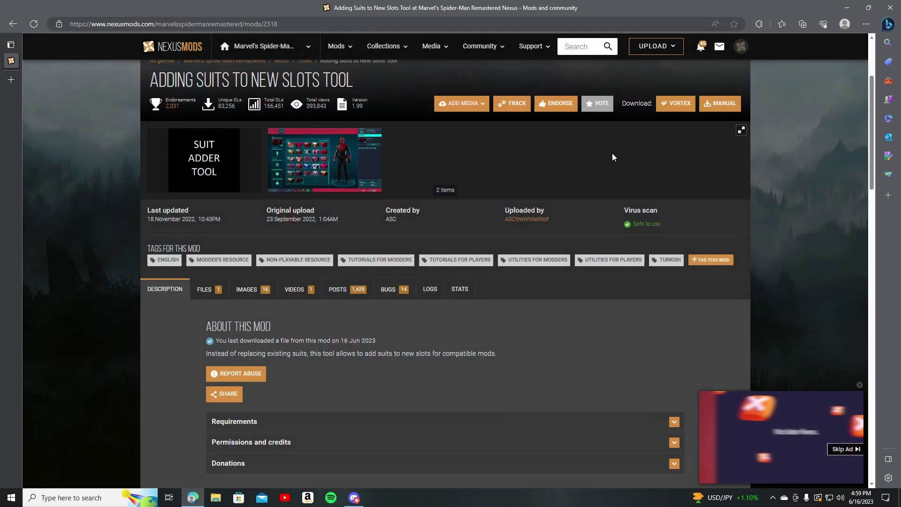
scroll(348, 226, down, 5)
scroll(381, 219, up, 1)
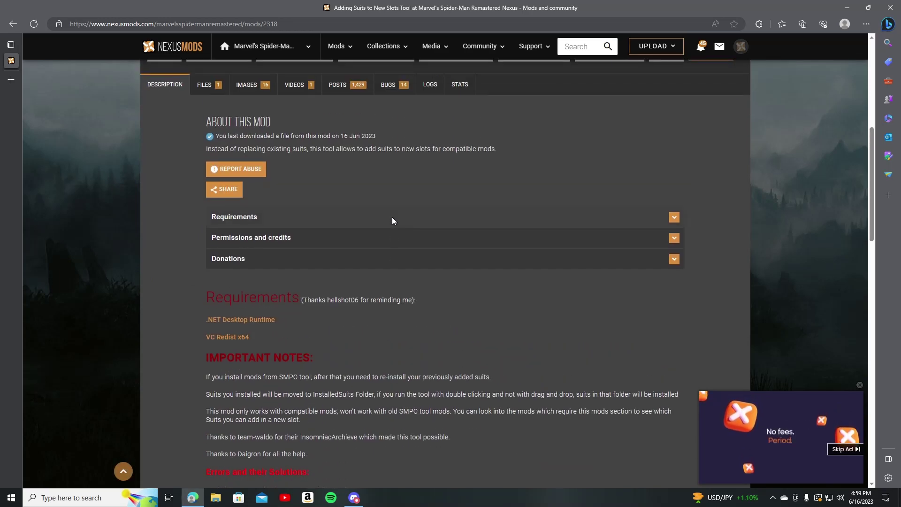
scroll(376, 217, down, 2)
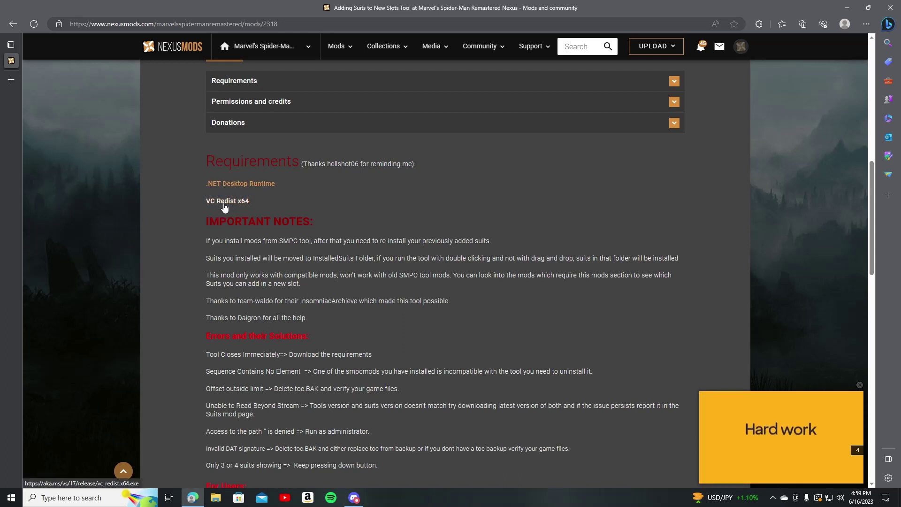
click(257, 188)
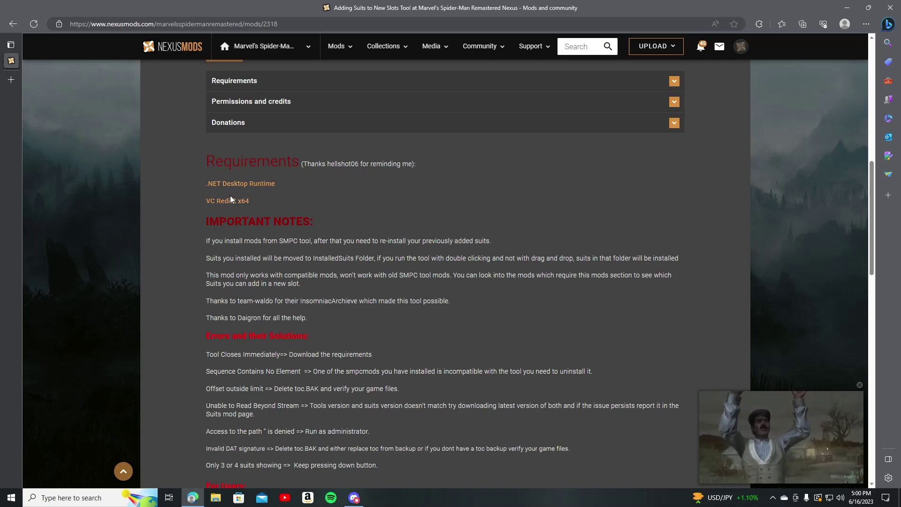
- Show the Files tab listing the Suit Adding Tool main file, version 1.99, 534KB
scroll(228, 197, up, 5)
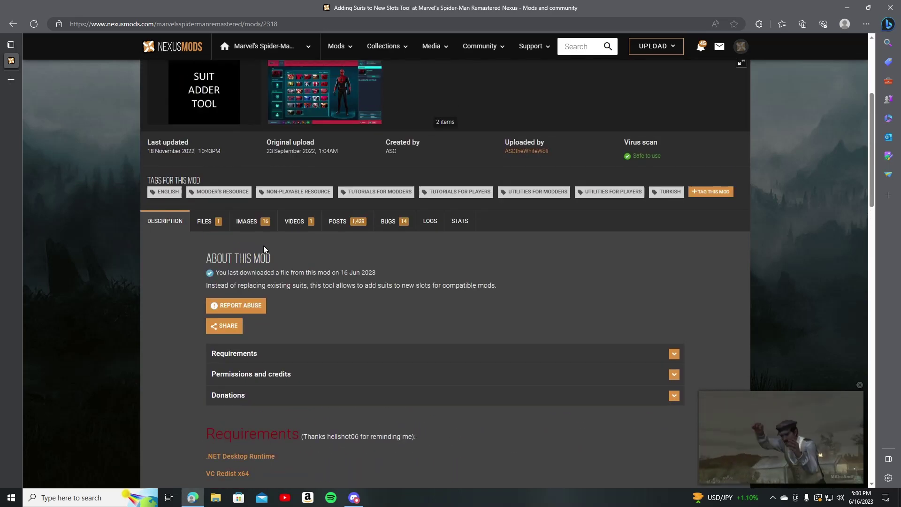
click(225, 231)
scroll(357, 262, down, 3)
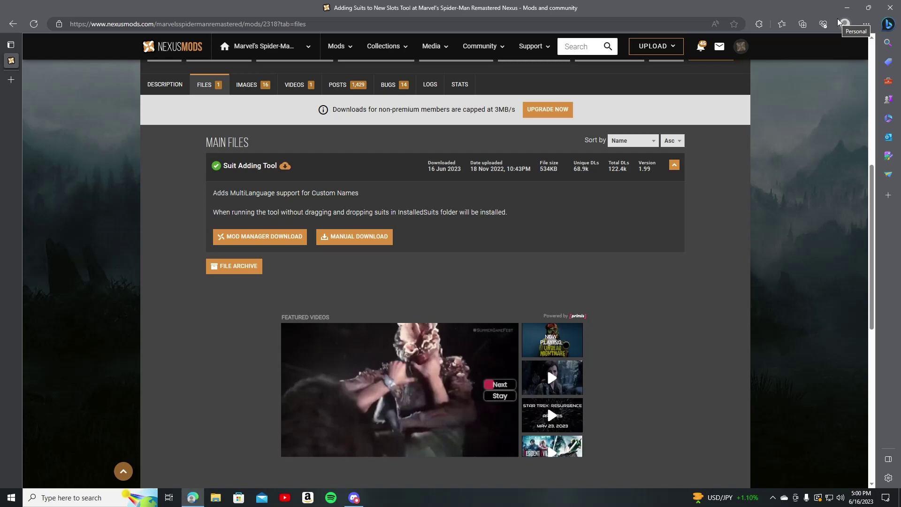
scroll(521, 187, up, 5)
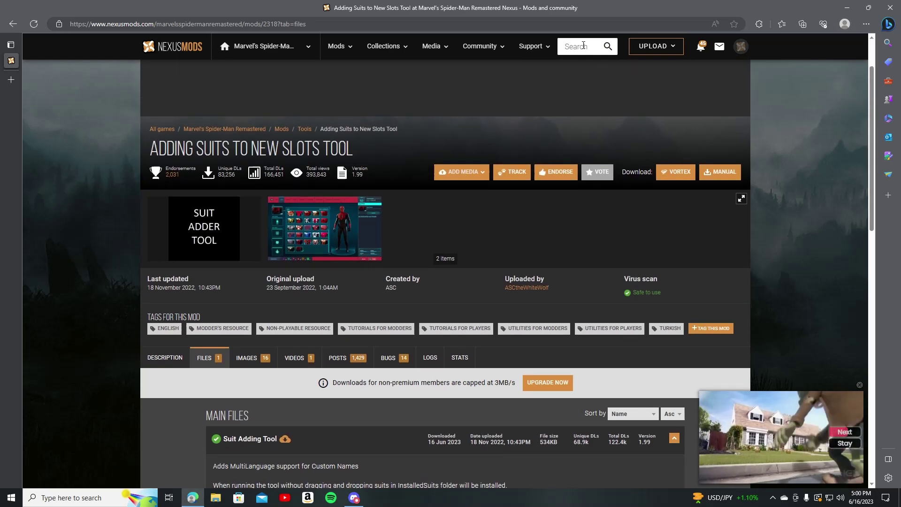
- Search 'ghost spider' from the home page and open Tango's Ghost-Spider mod page
click(177, 49)
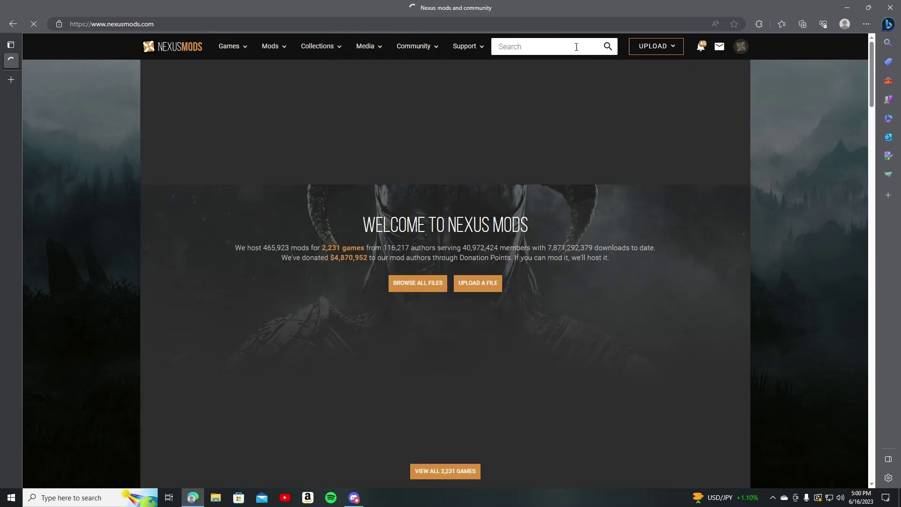
click(573, 49)
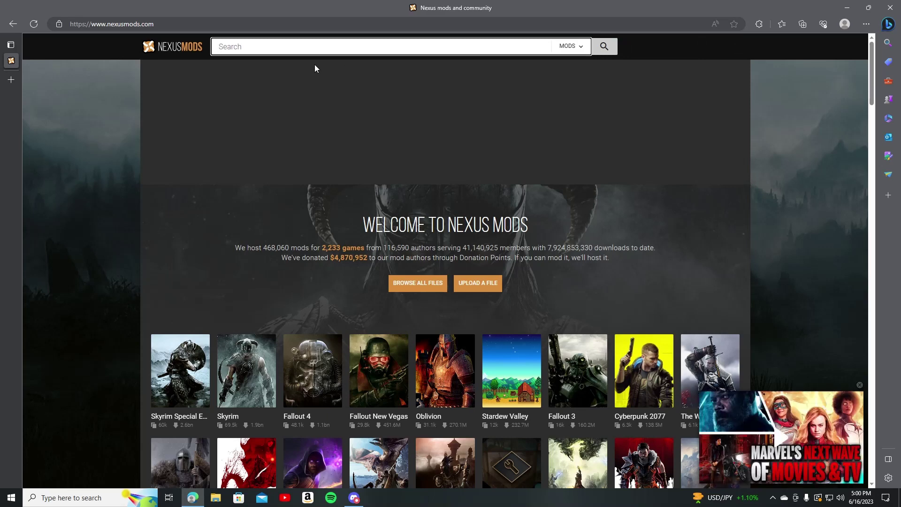
text(ghost spider)
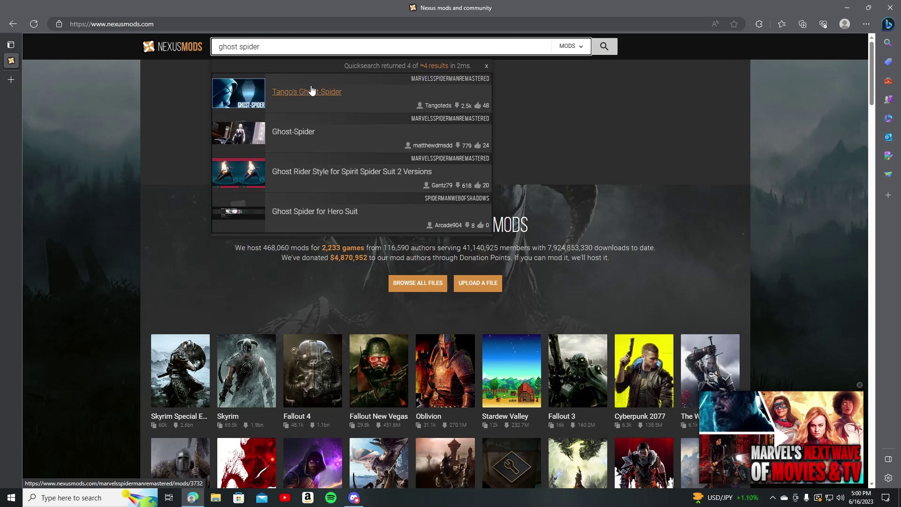
click(311, 90)
- Browse through the Ghost-Spider mod's screenshot gallery full size, then close it
scroll(433, 292, down, 3)
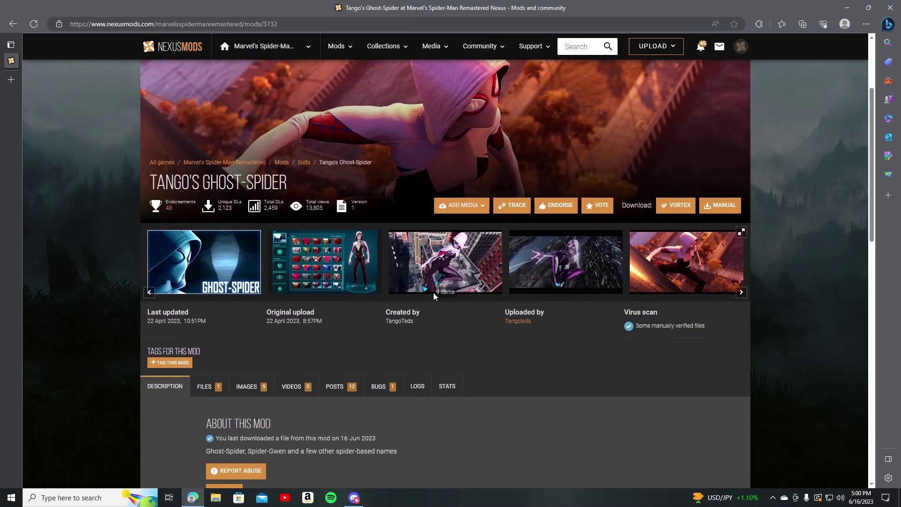
click(432, 292)
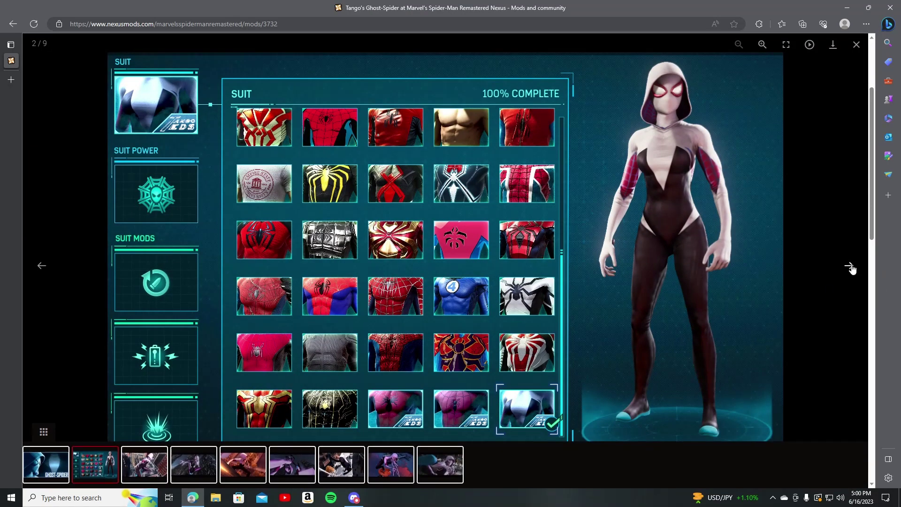
click(851, 266)
click(850, 266)
click(851, 266)
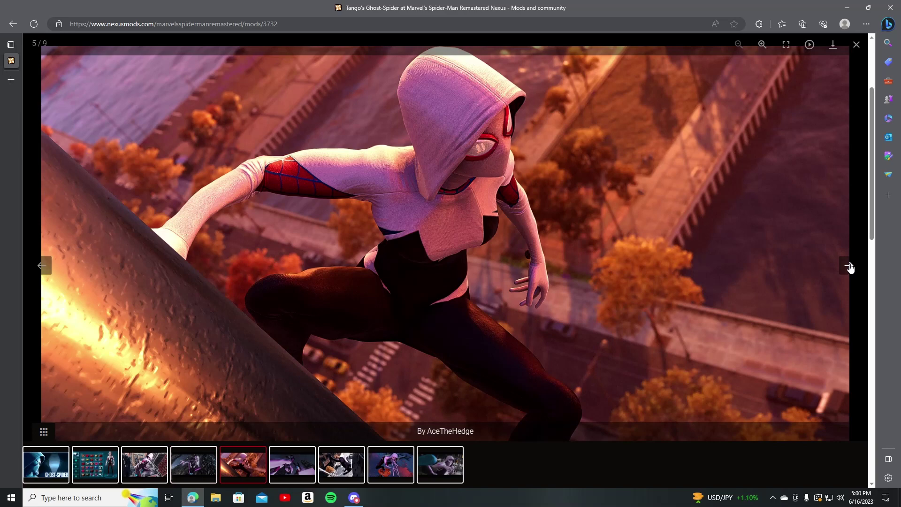
click(851, 266)
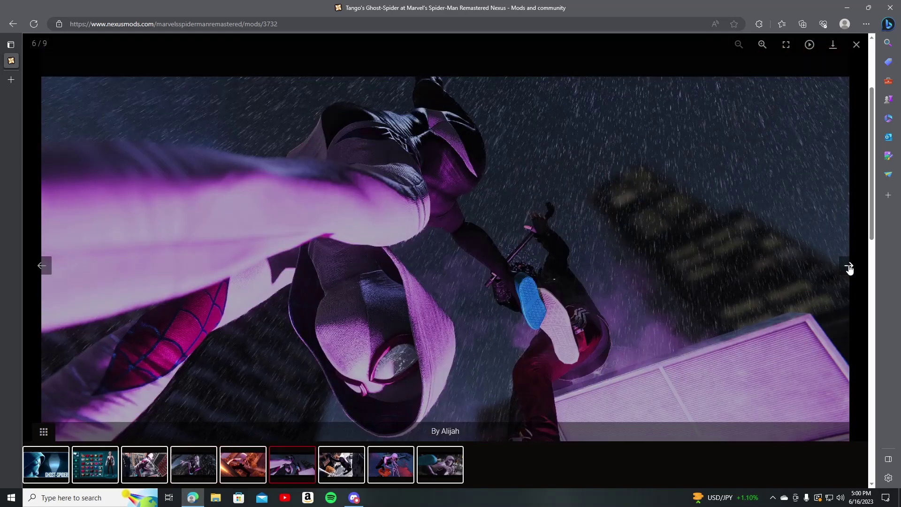
click(849, 267)
click(849, 267)
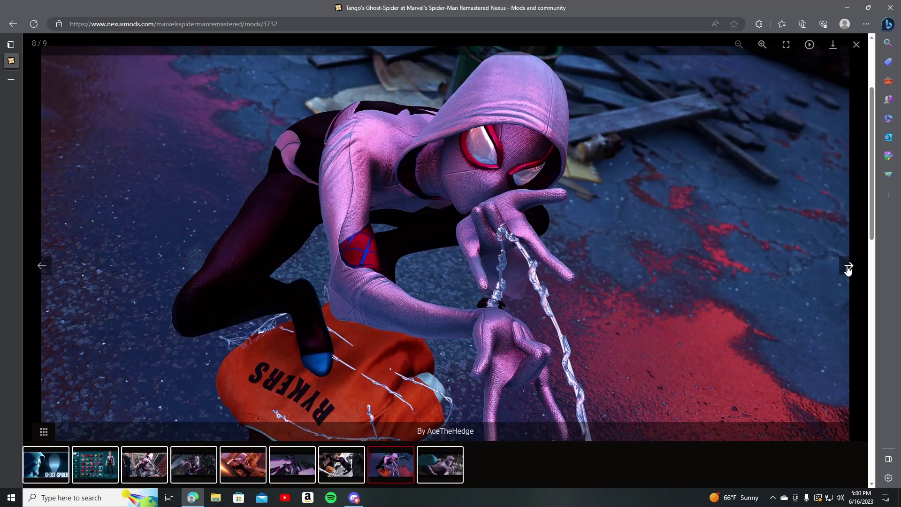
click(849, 266)
click(849, 267)
click(849, 267)
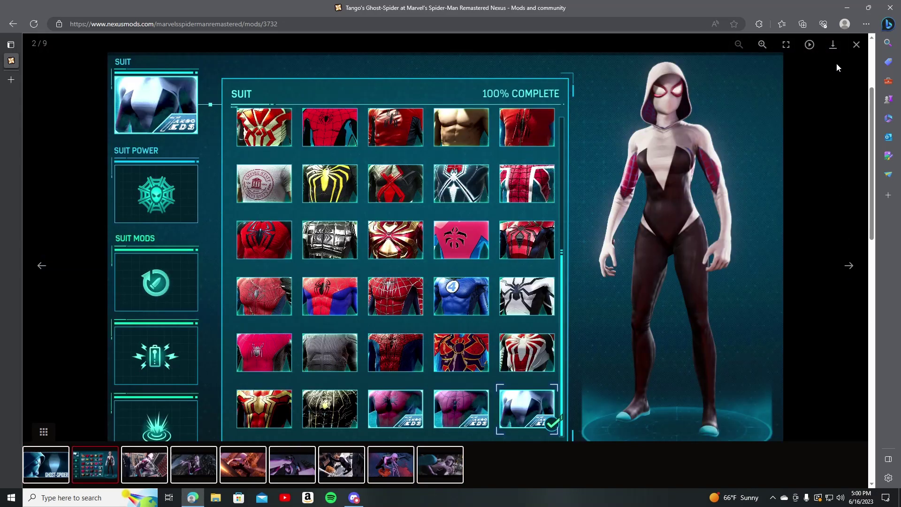
click(855, 46)
- Show the Ghost-Spider Files tab with its 110.6MB version 1 main file, closing the video player
scroll(579, 216, down, 3)
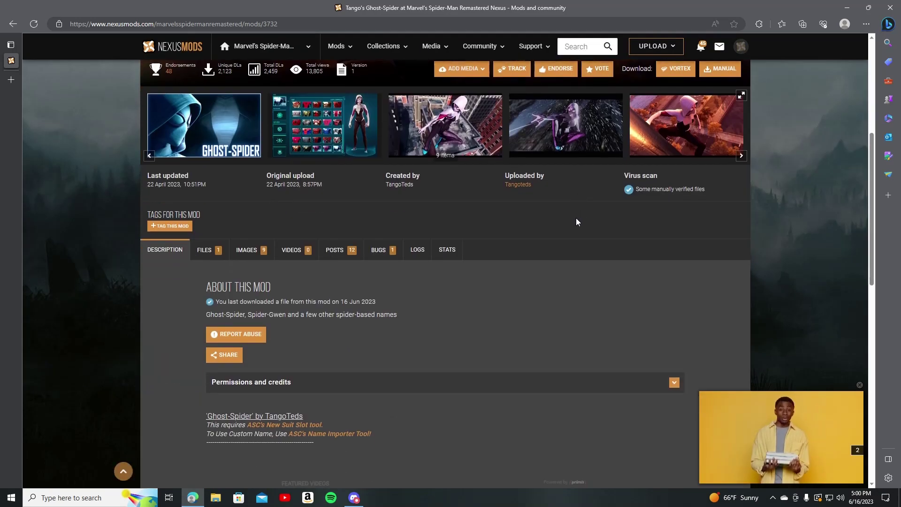
click(217, 252)
scroll(353, 266, down, 3)
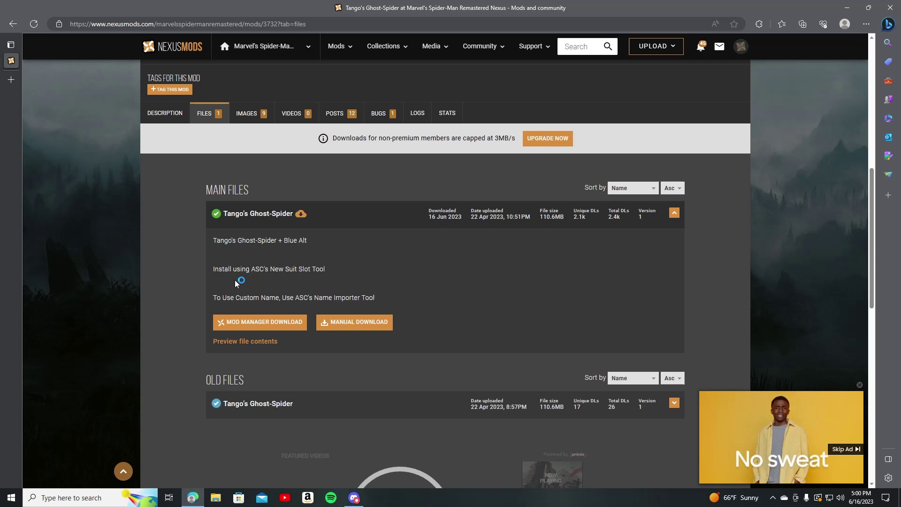
click(859, 384)
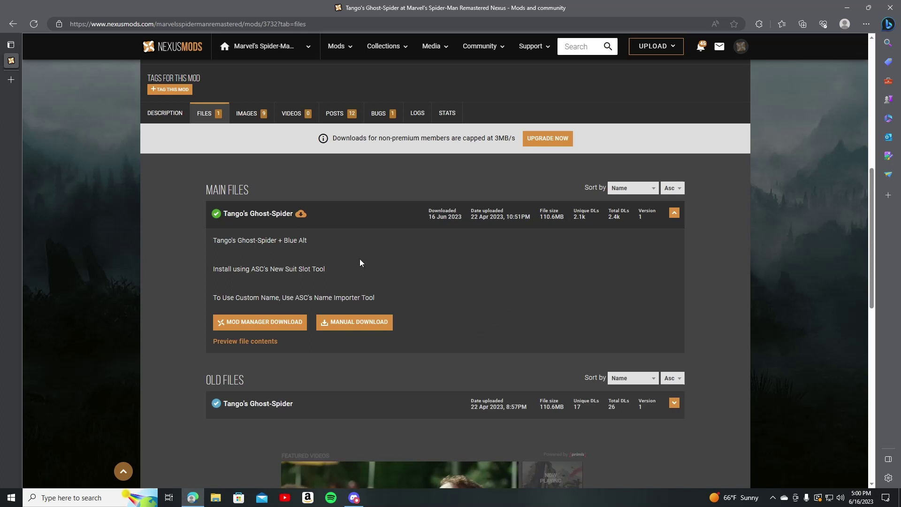
- Minimize Edge, launch Steam from the desktop, and go to the game library
click(850, 7)
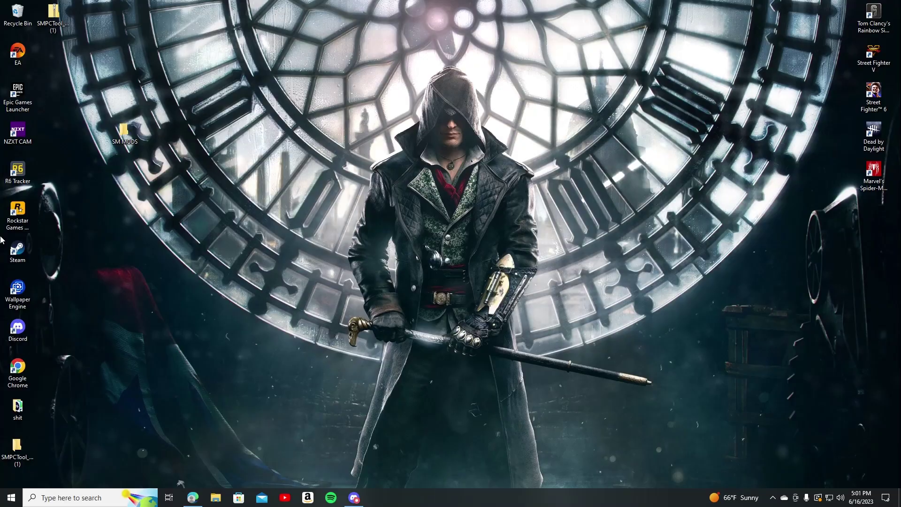
double_click(27, 250)
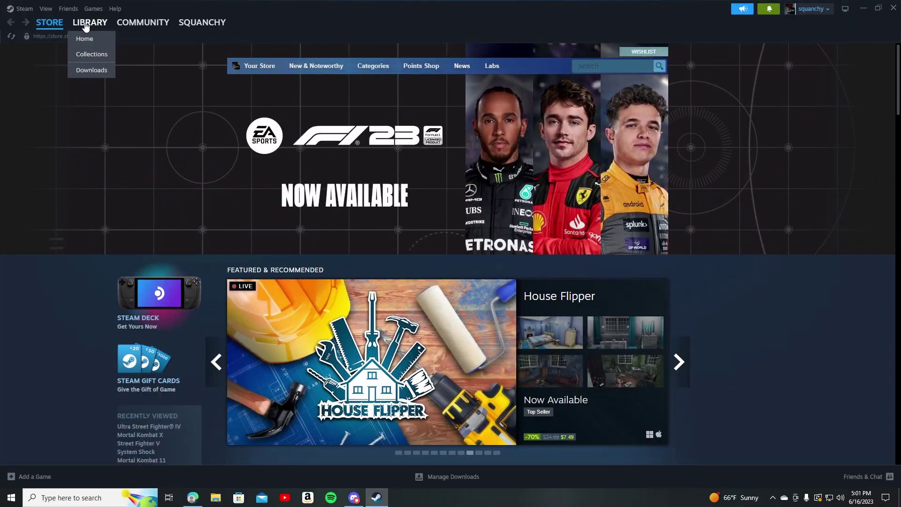
click(96, 38)
scroll(69, 198, down, 10)
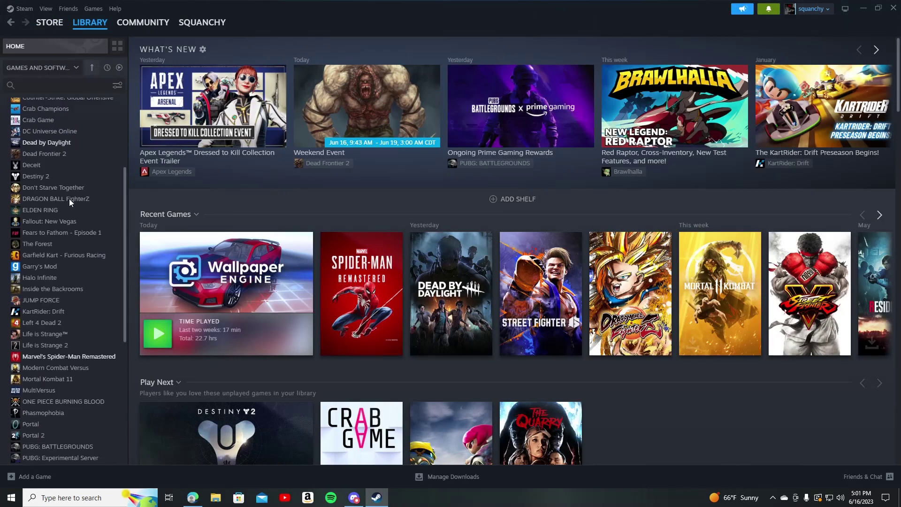
- Browse Marvel's Spider-Man Remastered local files via Manage, then close Steam
right_click(52, 262)
mouse_move(109, 320)
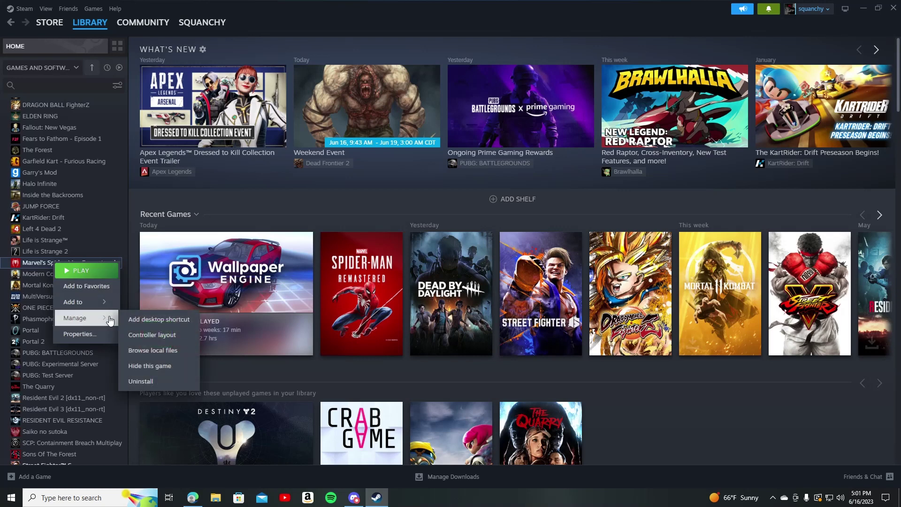
click(153, 353)
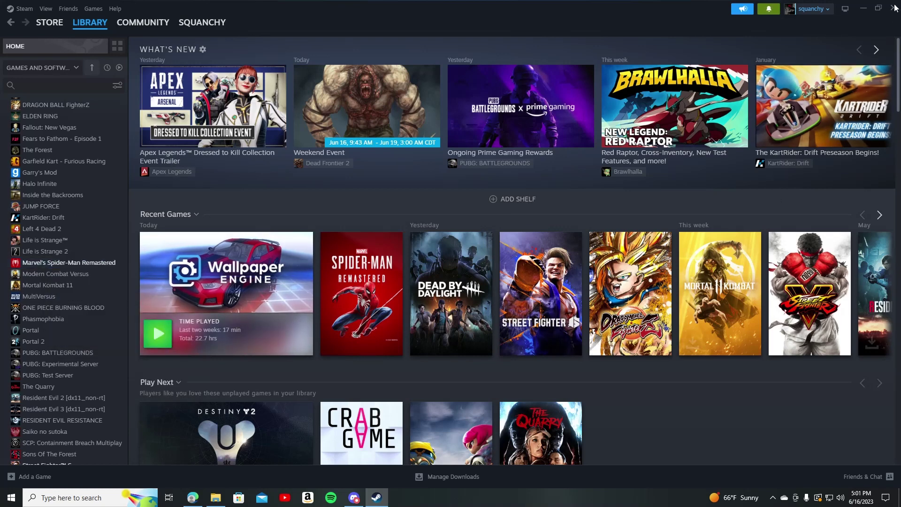
right_click(61, 266)
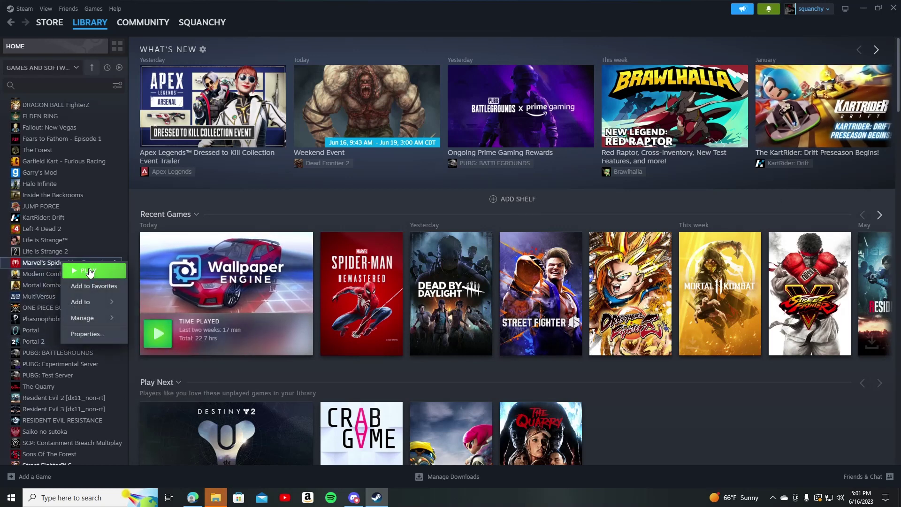
mouse_move(93, 324)
click(153, 352)
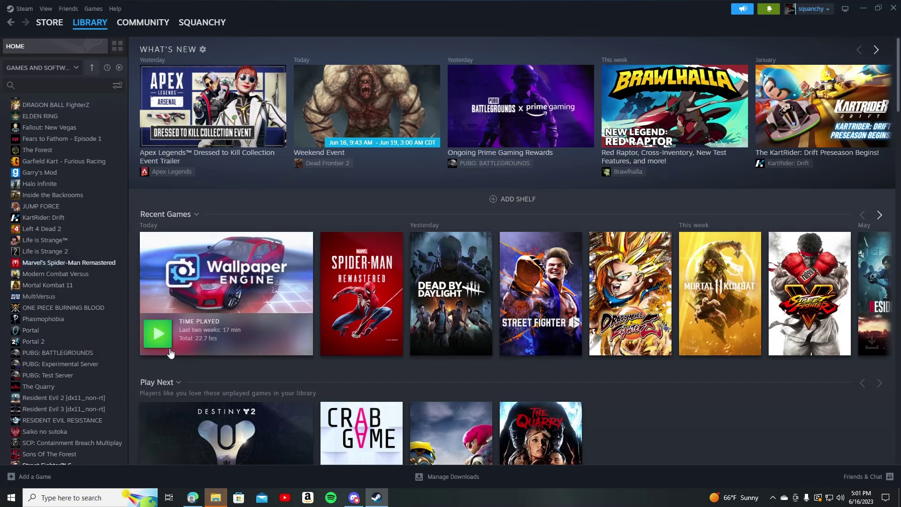
click(893, 8)
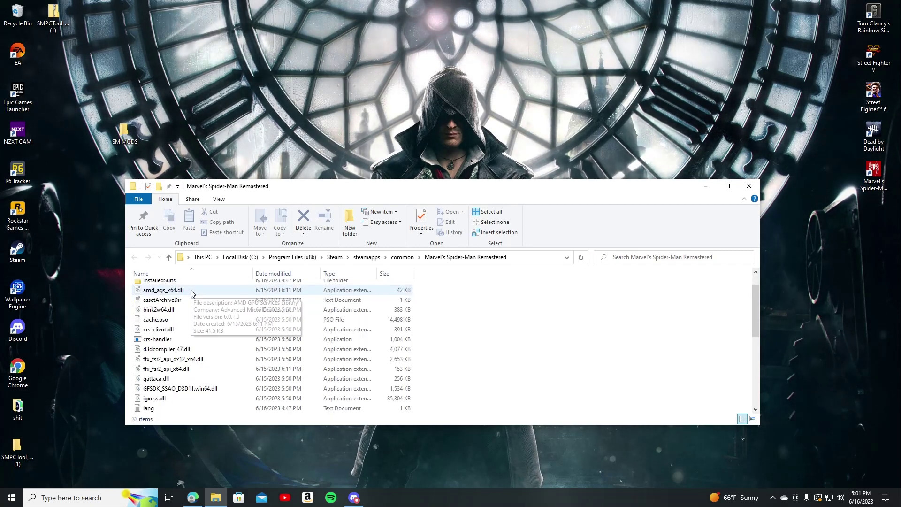
- Confirm Suit Adding Tool and tangotedsghostspider.suit are in the game folder, then return to Edge
scroll(211, 315, down, 6)
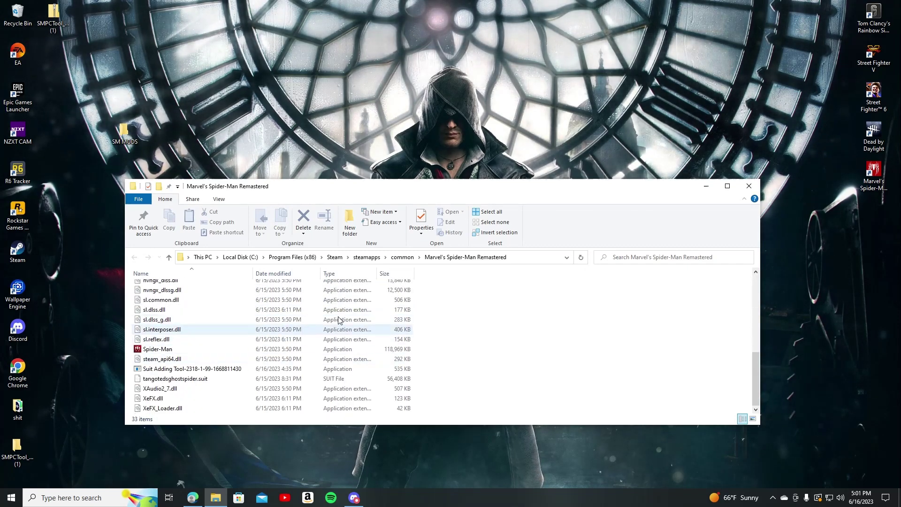
drag(467, 197, 481, 101)
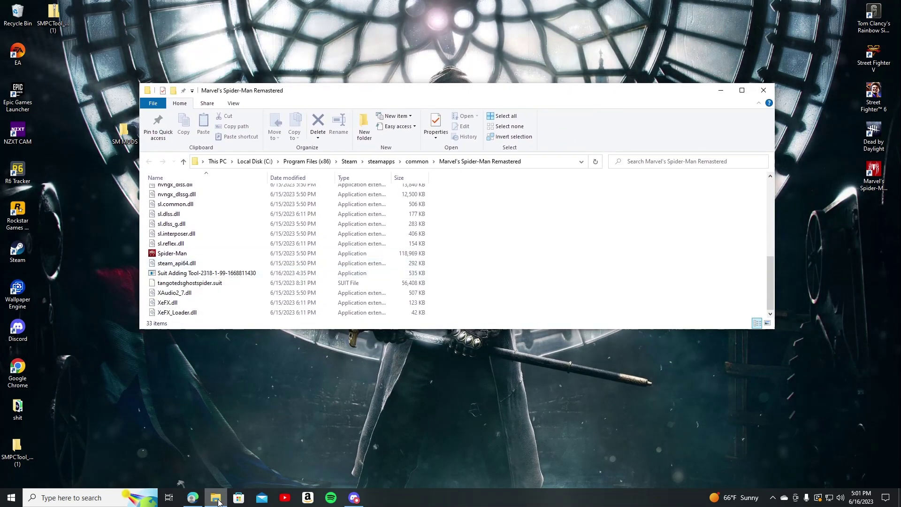
scroll(281, 225, up, 2)
scroll(269, 235, down, 2)
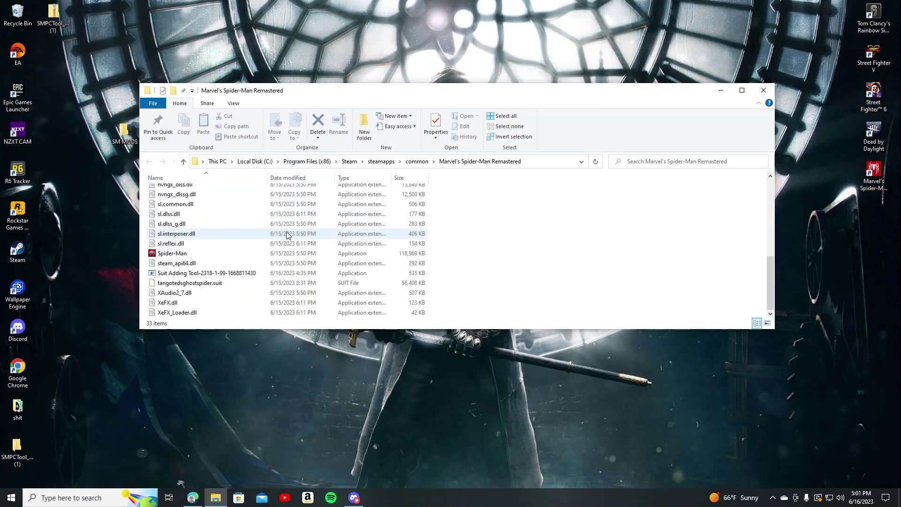
scroll(249, 233, up, 7)
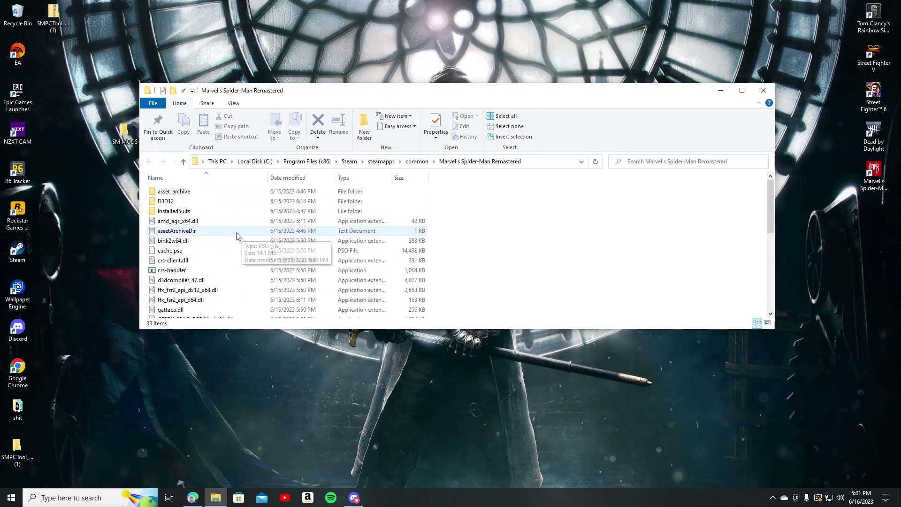
scroll(230, 235, down, 7)
scroll(225, 234, up, 7)
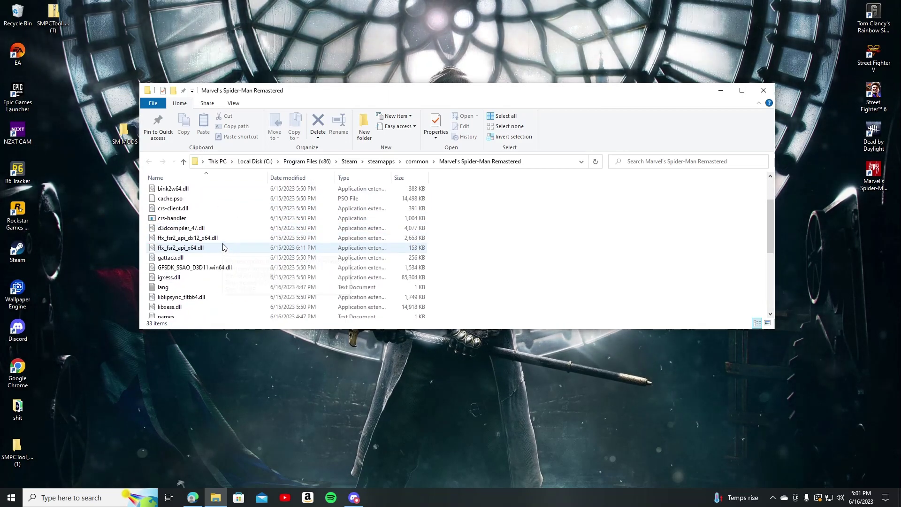
scroll(221, 226, down, 7)
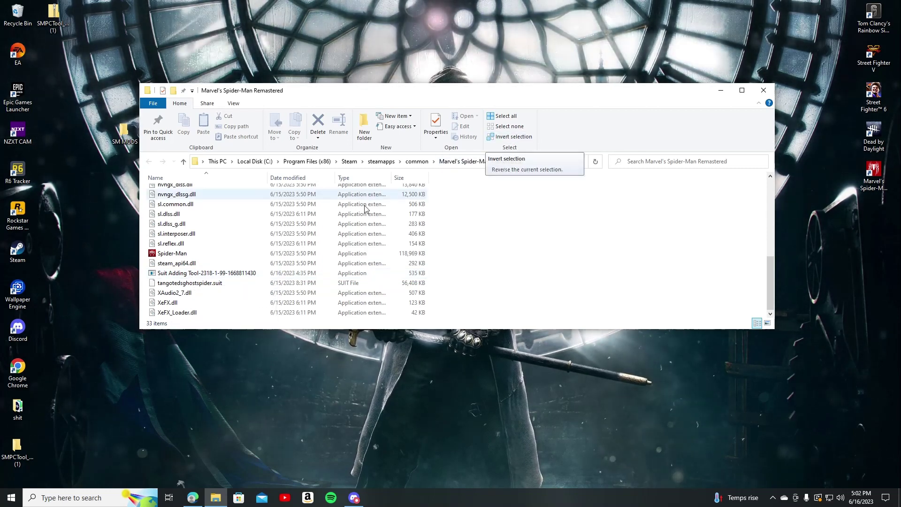
click(193, 498)
- Look over the Adding Suits to New Slots Tool requirements, then minimize Edge to the game folder
scroll(61, 61, up, 3)
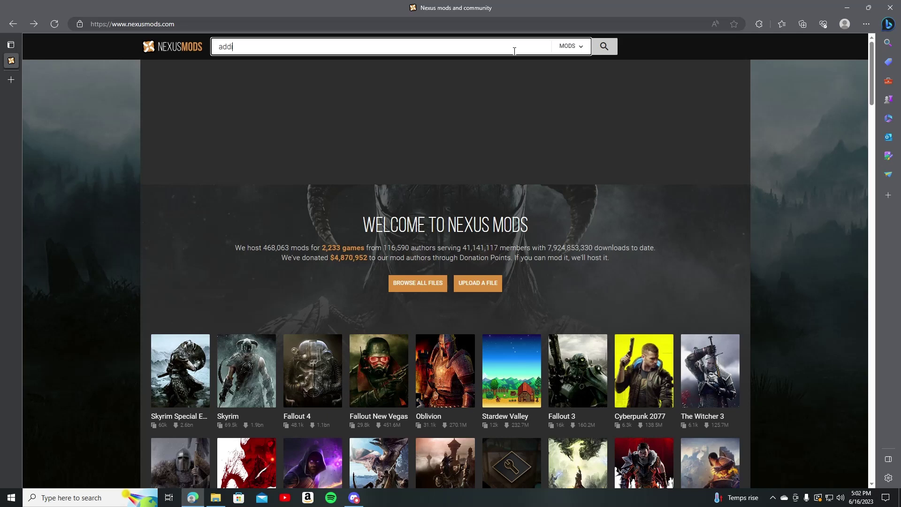
text(suit tool)
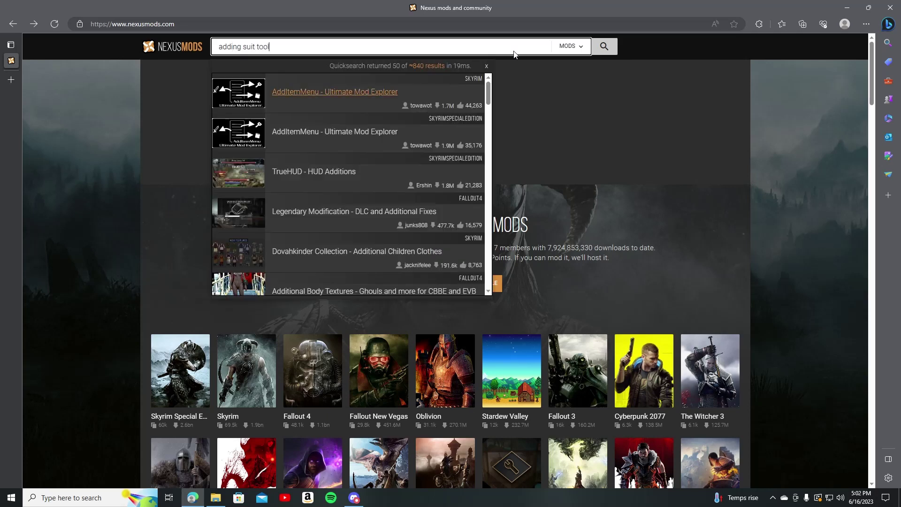
scroll(218, 178, down, 4)
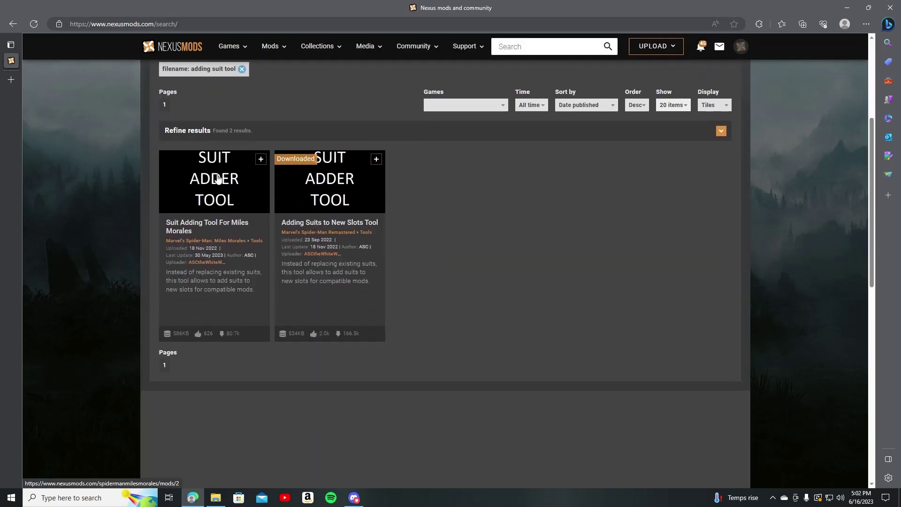
scroll(285, 232, down, 8)
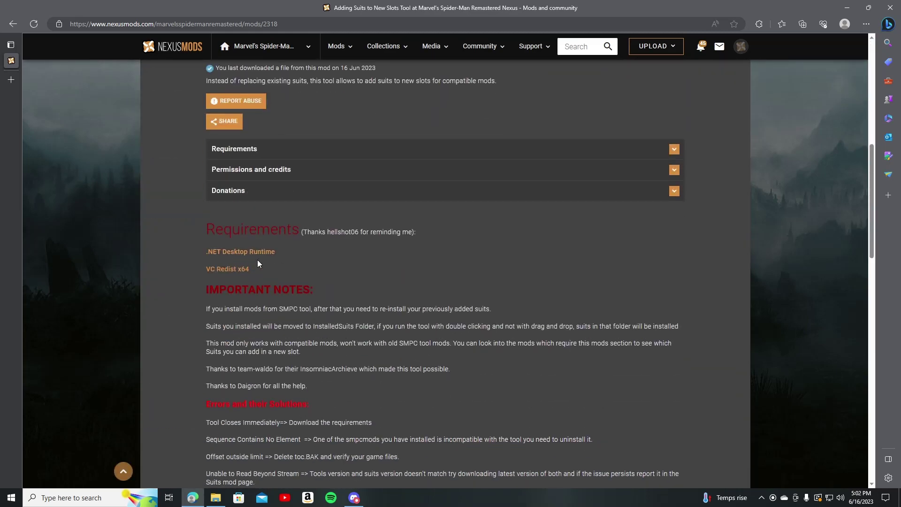
click(845, 6)
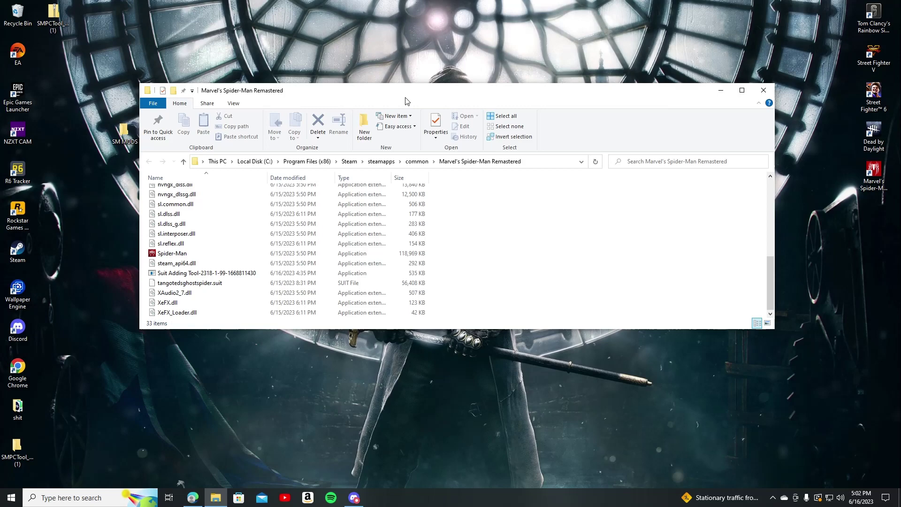
- Close the game folder and launch Marvel's Spider-Man Remastered from its desktop shortcut
click(757, 96)
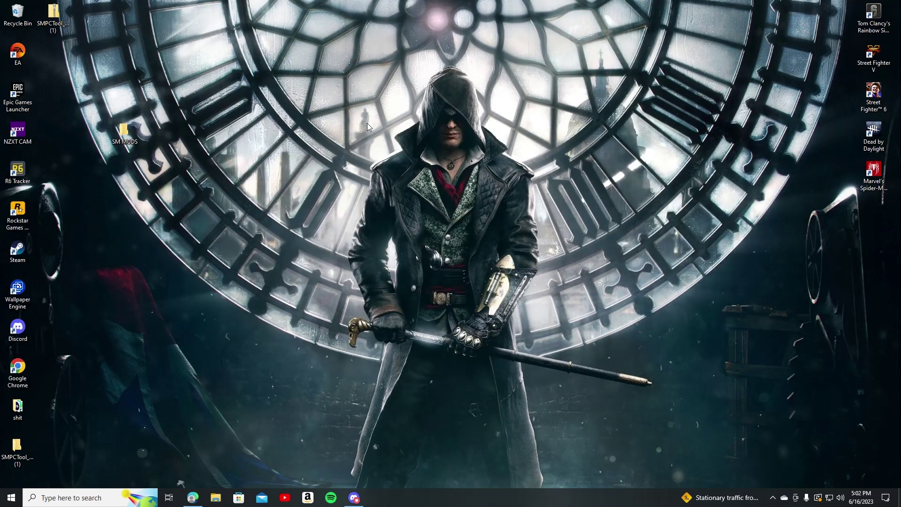
double_click(874, 171)
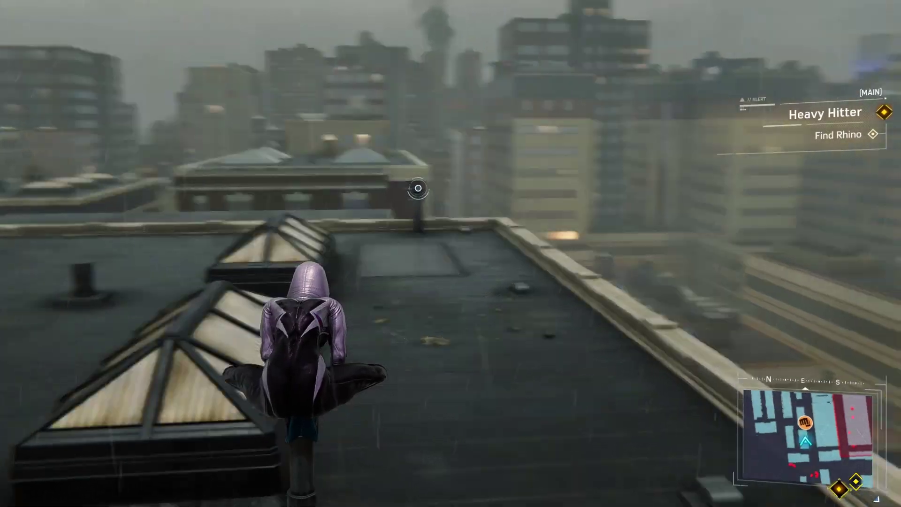
- Leap and run across the rooftop in the Ghost-Spider suit, then pause and resume
key(space)
key(w)
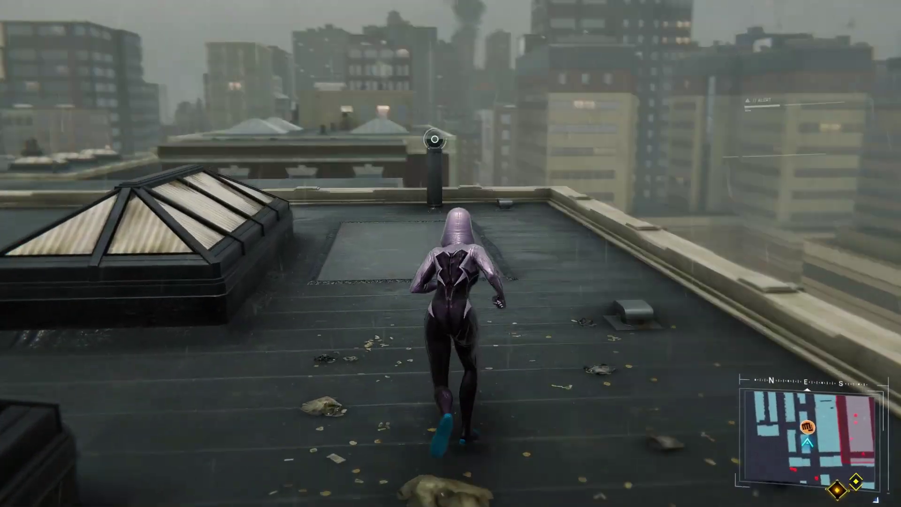
key(a)
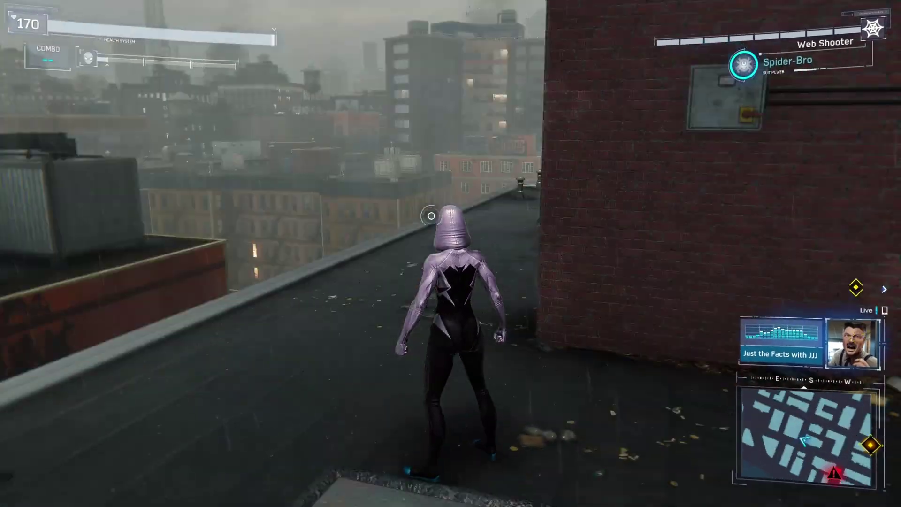
key(Escape)
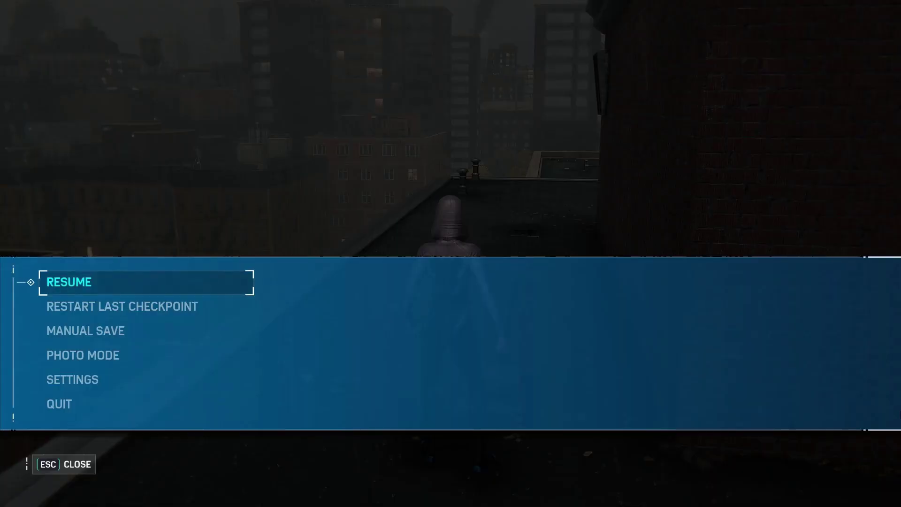
key(Escape)
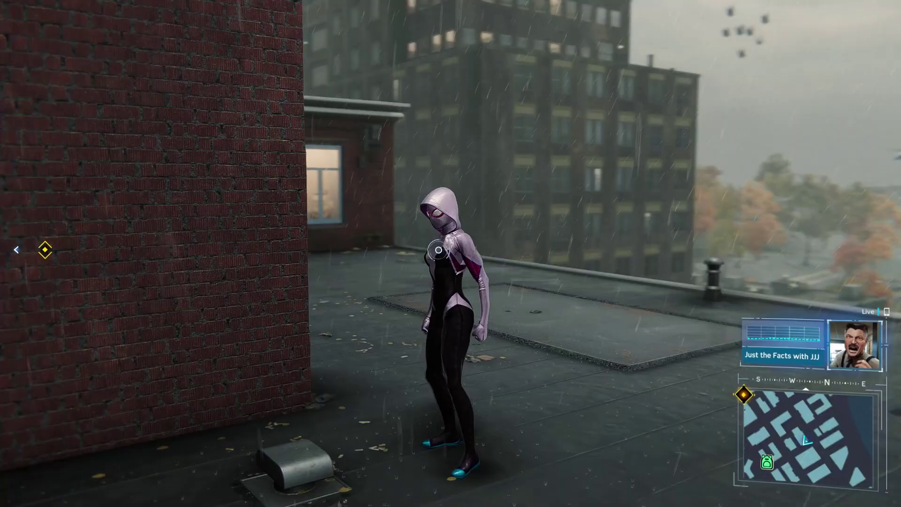
- Browse the Suits menu's suit grid and confirm Ghost-Spider is equipped in the May Parker slot
key(m)
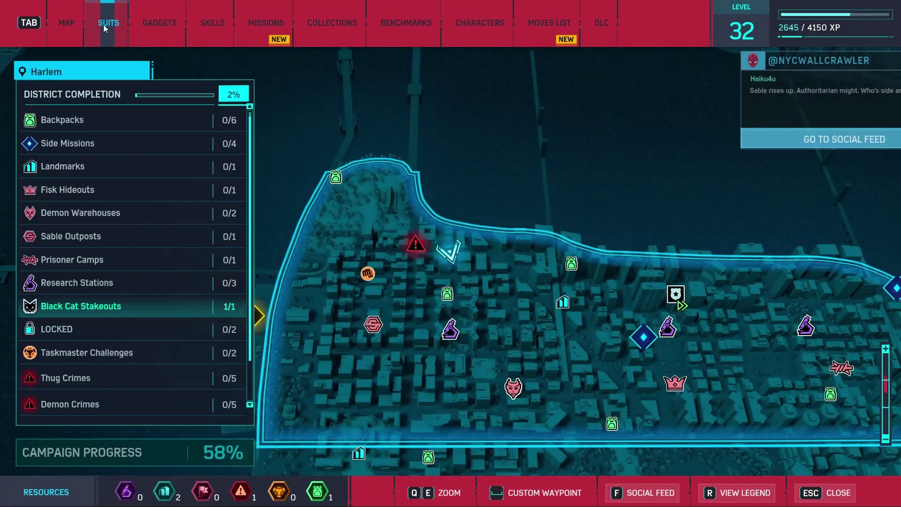
click(108, 23)
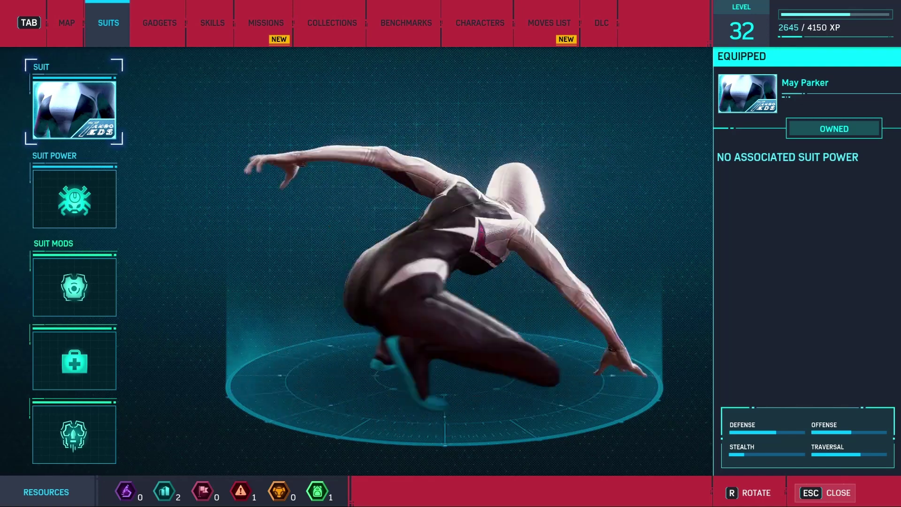
click(81, 109)
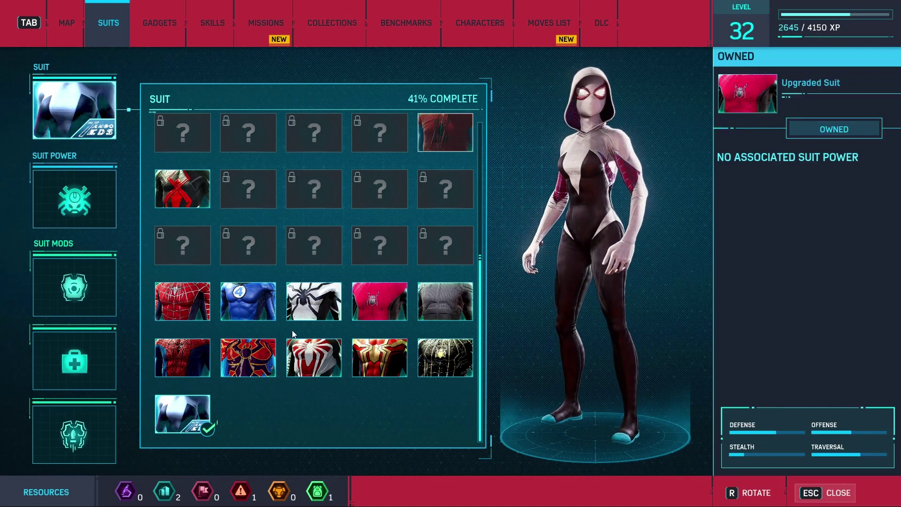
scroll(275, 325, up, 4)
scroll(275, 325, down, 2)
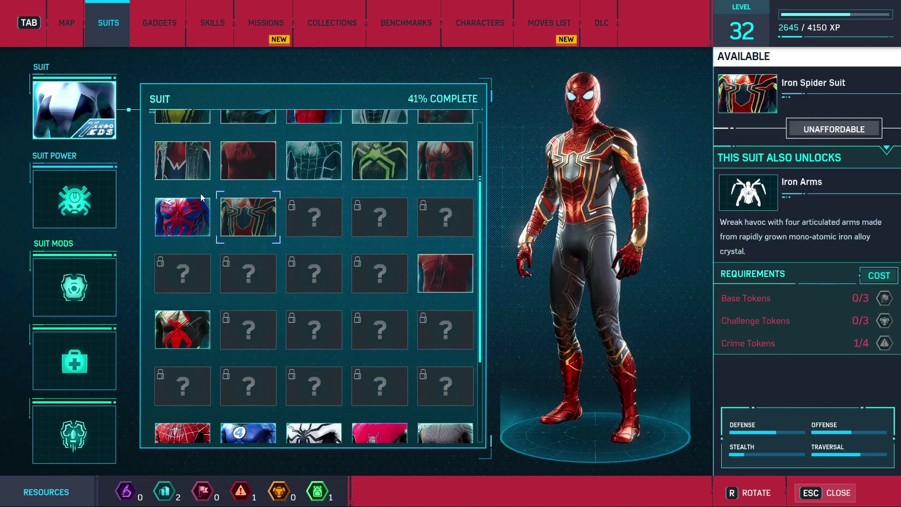
key(Escape)
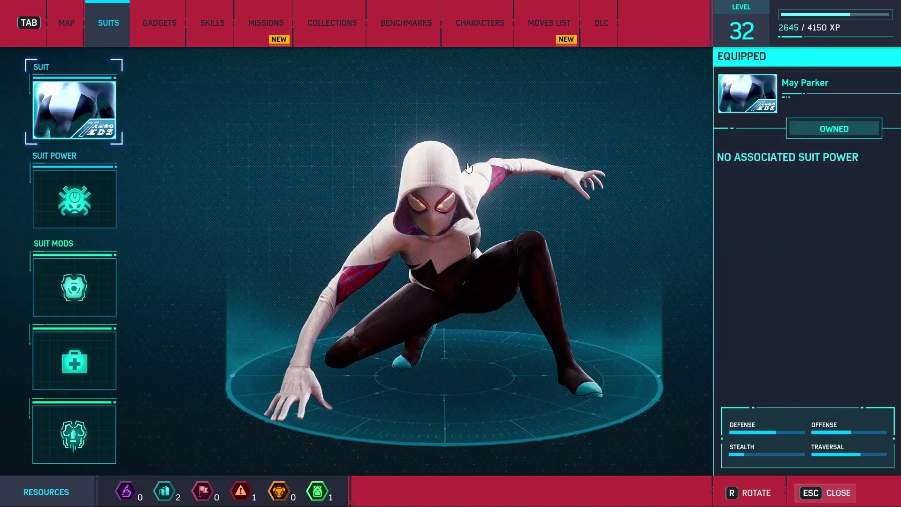